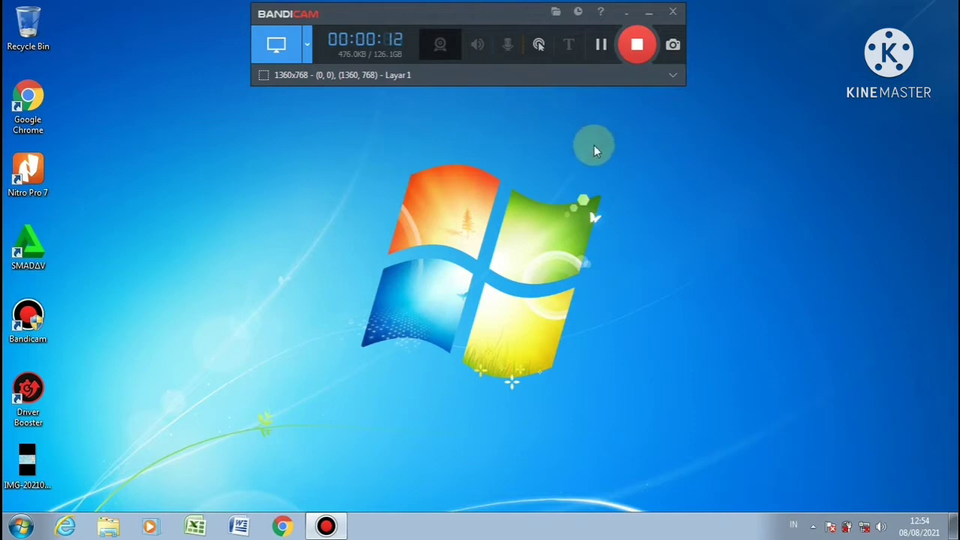
Minimize the Bandicam window and refresh the desktop five times.
{"action": "left_click", "coordinate": [649, 12]}
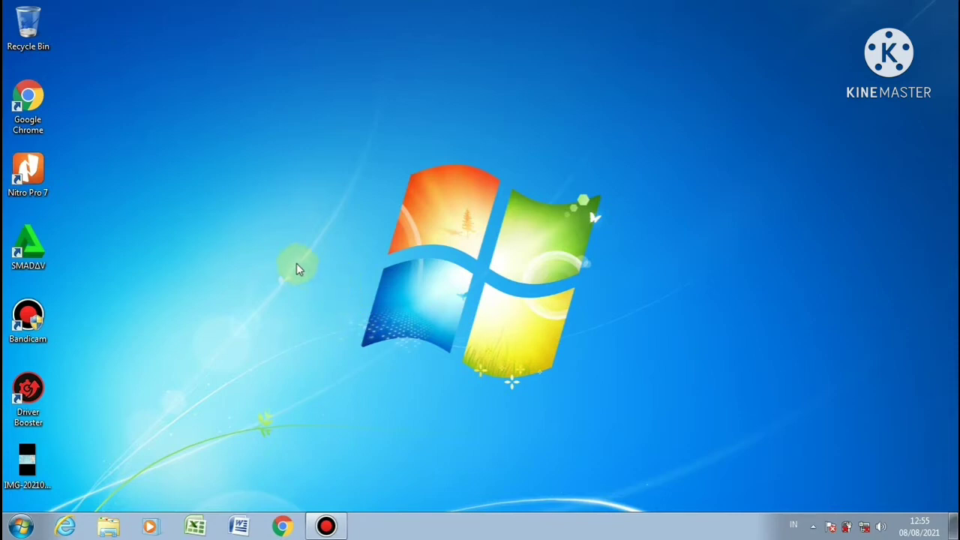
{"action": "right_click", "coordinate": [363, 238]}
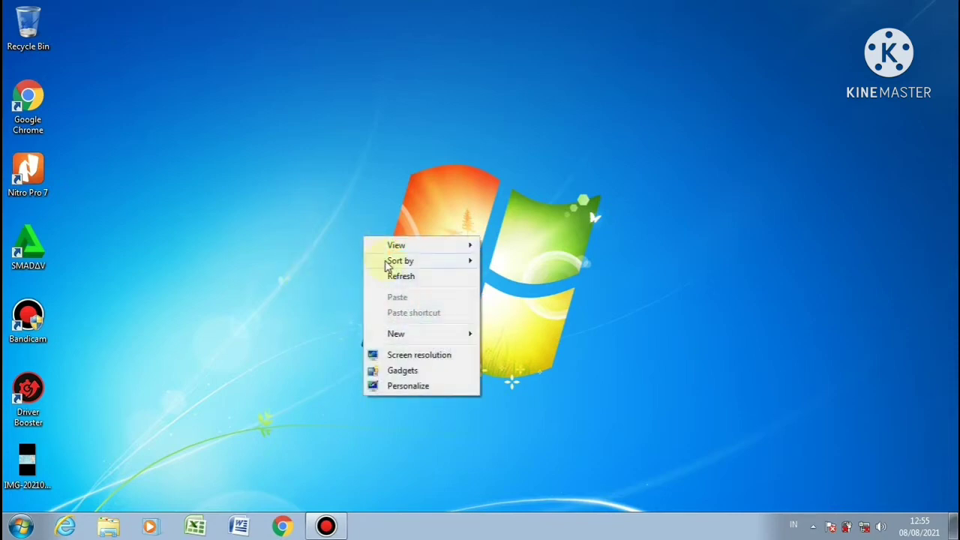
{"action": "left_click", "coordinate": [390, 275]}
{"action": "right_click", "coordinate": [322, 252]}
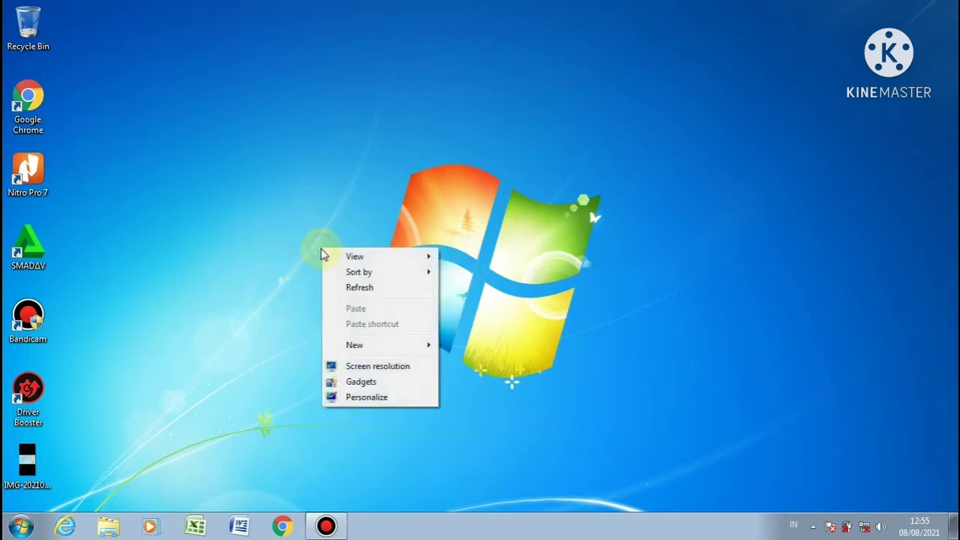
{"action": "left_click", "coordinate": [339, 286]}
{"action": "right_click", "coordinate": [286, 241]}
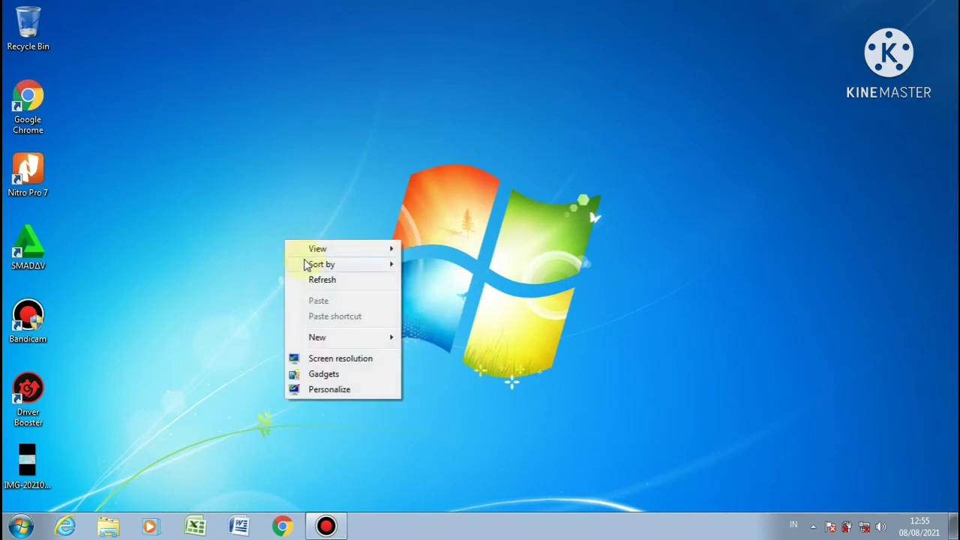
{"action": "left_click", "coordinate": [316, 279]}
{"action": "right_click", "coordinate": [267, 223]}
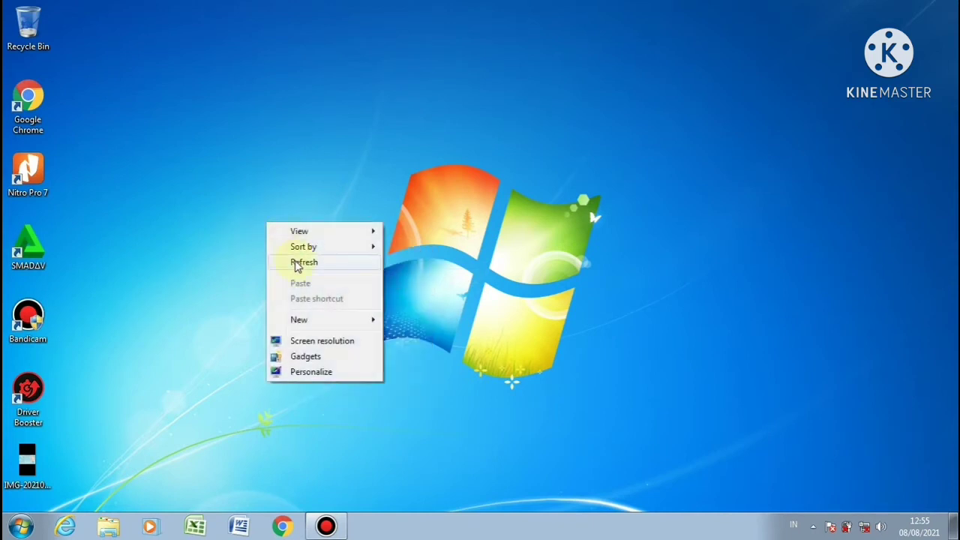
{"action": "left_click", "coordinate": [298, 266]}
{"action": "right_click", "coordinate": [233, 204]}
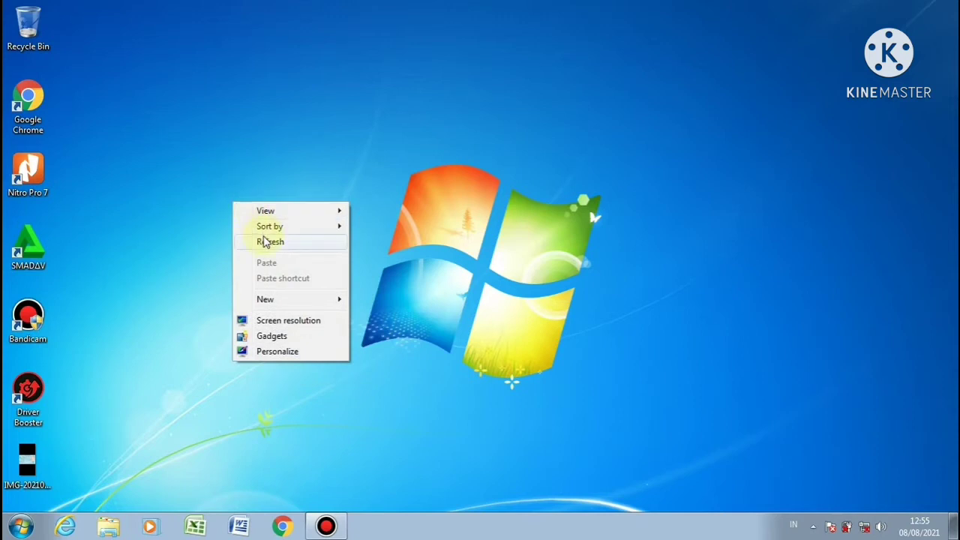
{"action": "left_click", "coordinate": [266, 241]}
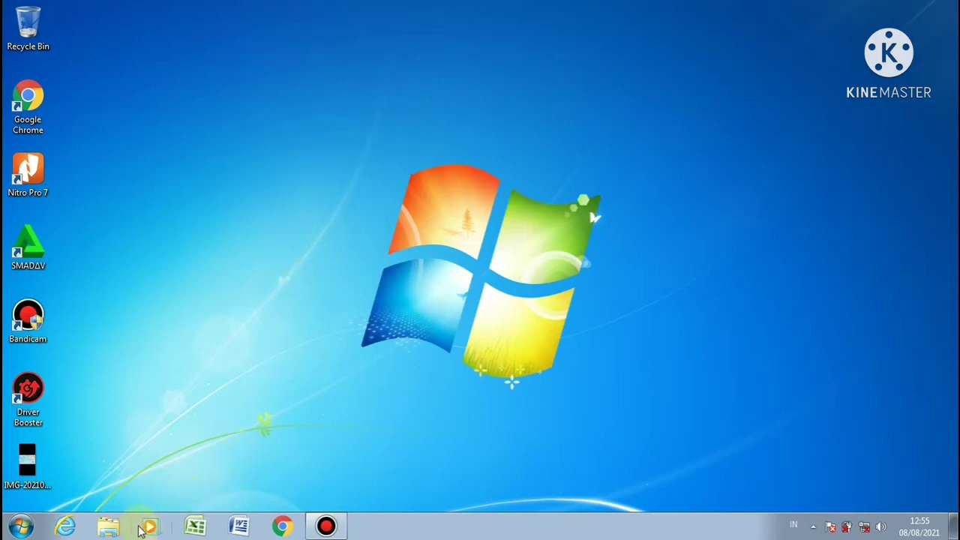
Open the ReadyBoost settings in the properties of Removable Disk (E:) from the Computer folder.
{"action": "left_click", "coordinate": [113, 528]}
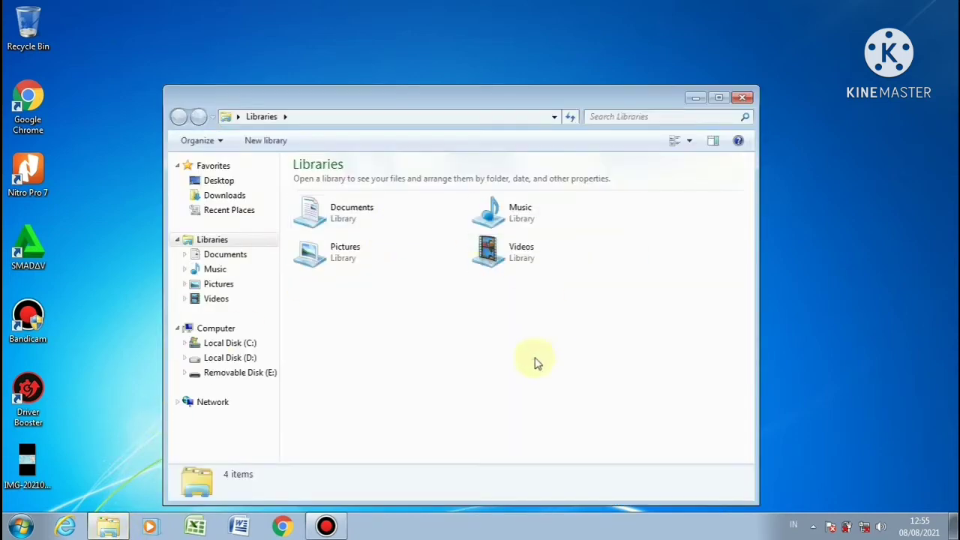
{"action": "left_click", "coordinate": [204, 332]}
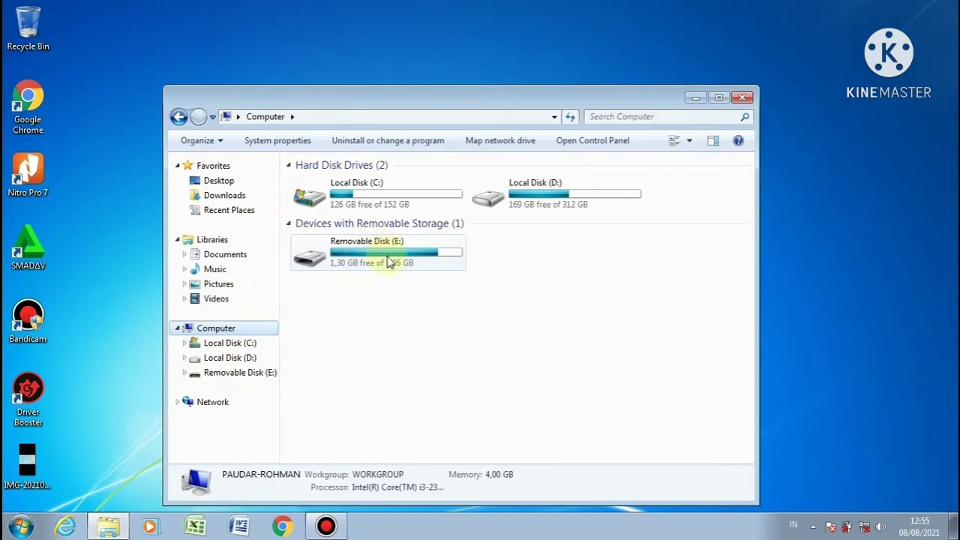
{"action": "left_click", "coordinate": [324, 264]}
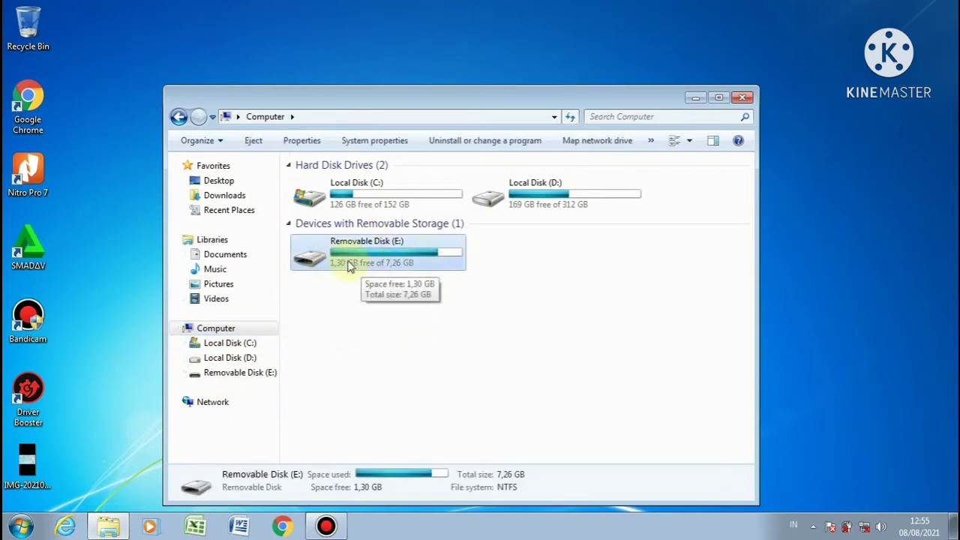
{"action": "right_click", "coordinate": [350, 243]}
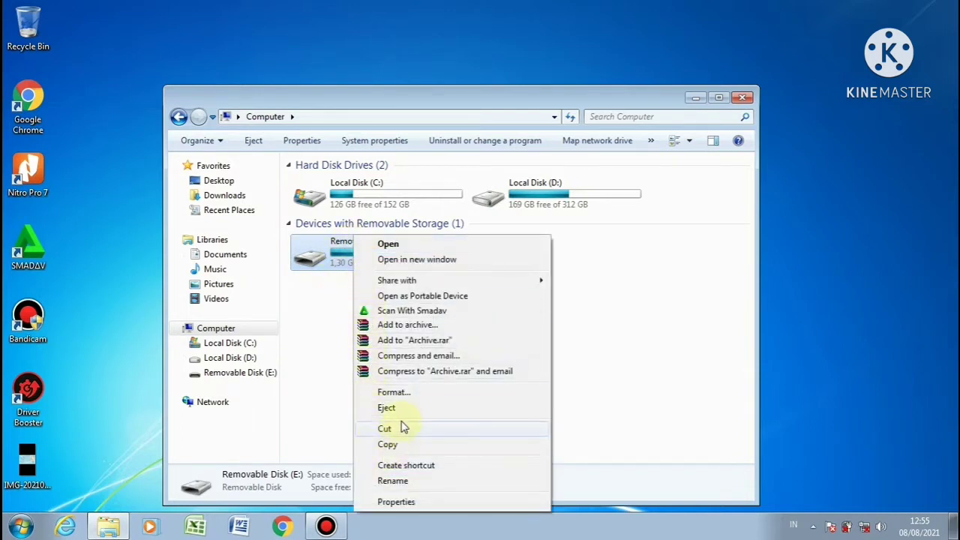
{"action": "left_click", "coordinate": [398, 501]}
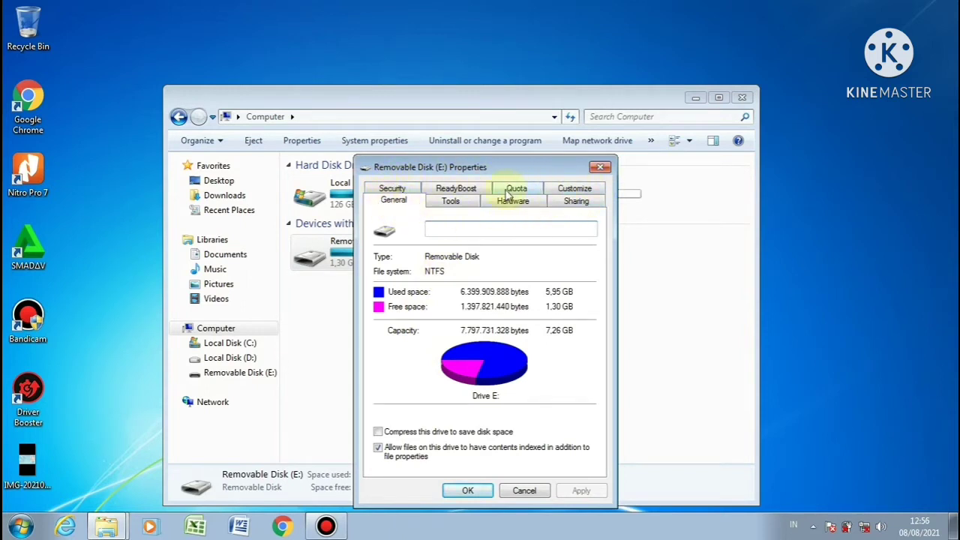
{"action": "left_click", "coordinate": [454, 189]}
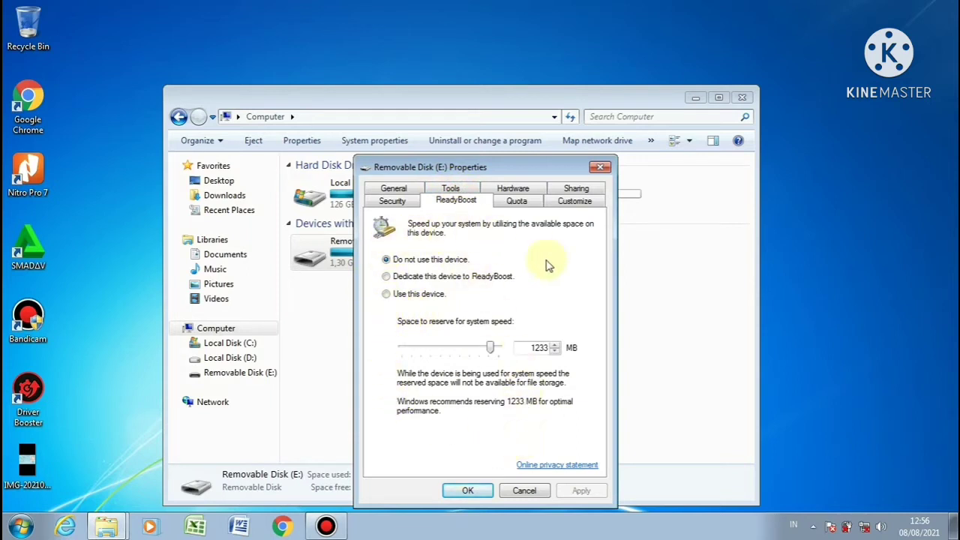
Try the ReadyBoost options for the removable disk, ending with "Use this device" selected.
{"action": "left_click", "coordinate": [402, 262]}
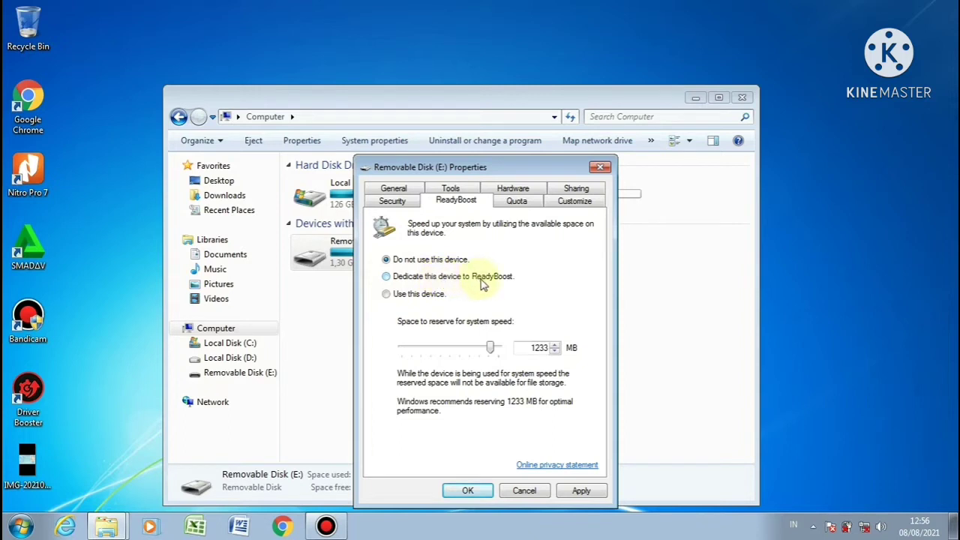
{"action": "left_click", "coordinate": [399, 279]}
{"action": "left_click", "coordinate": [387, 296]}
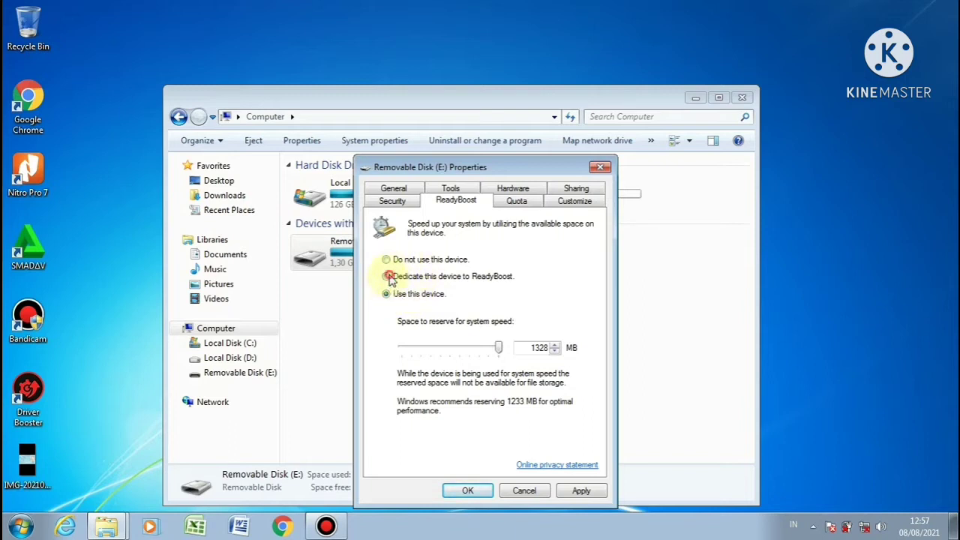
{"action": "left_click", "coordinate": [388, 278]}
{"action": "left_click", "coordinate": [397, 301]}
{"action": "left_click", "coordinate": [407, 277]}
{"action": "left_click", "coordinate": [409, 294]}
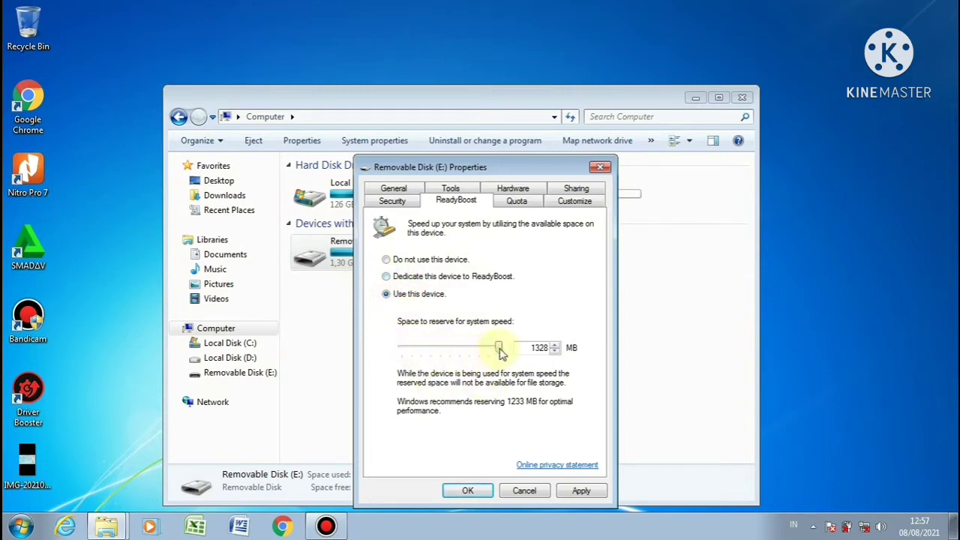
Try to reserve the maximum 1328 MB for system speed, and dismiss the removable disk's properties.
{"action": "left_click_drag", "start_coordinate": [501, 352], "coordinate": [547, 350]}
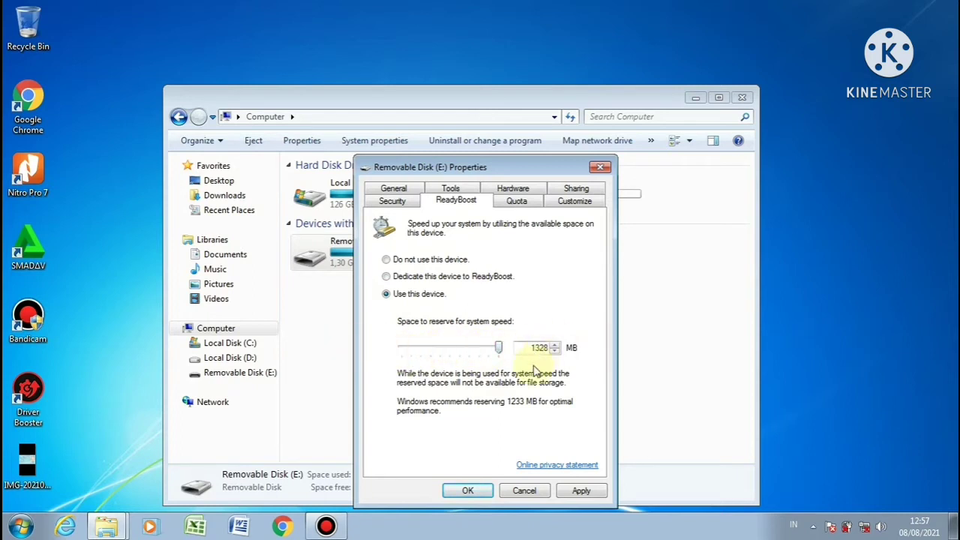
{"action": "left_click", "coordinate": [525, 347]}
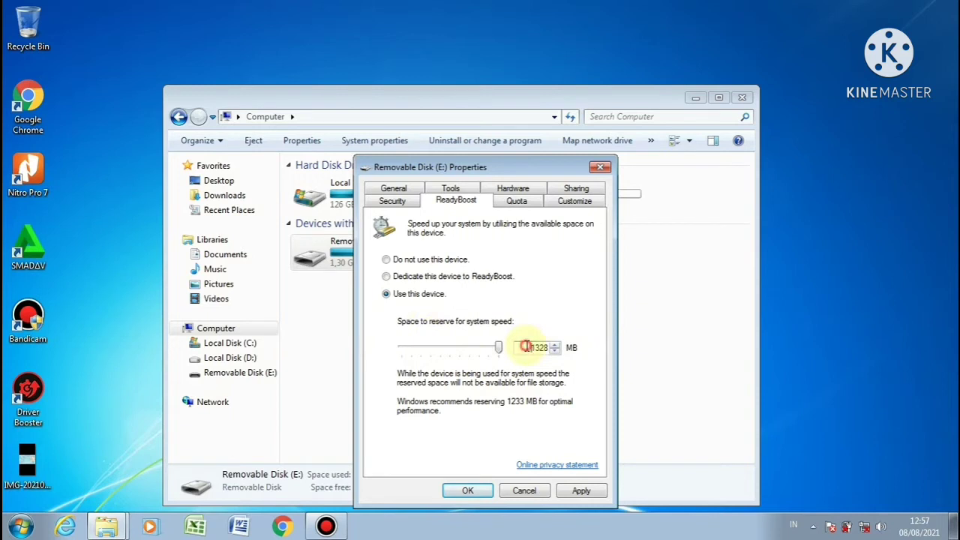
{"action": "double_click", "coordinate": [532, 349]}
{"action": "left_click_drag", "start_coordinate": [525, 351], "coordinate": [555, 355]}
{"action": "left_click", "coordinate": [525, 346]}
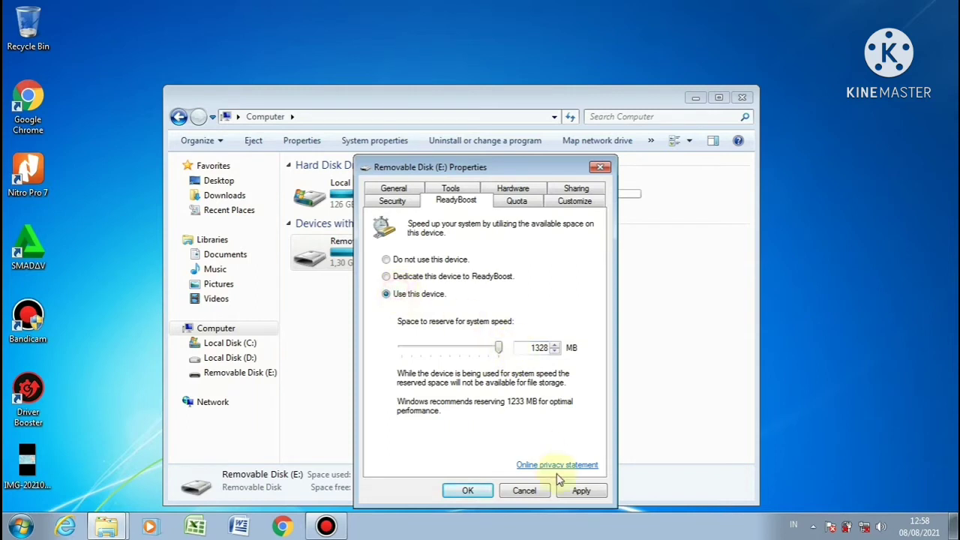
{"action": "left_click_drag", "start_coordinate": [500, 350], "coordinate": [632, 358]}
{"action": "left_click", "coordinate": [579, 492]}
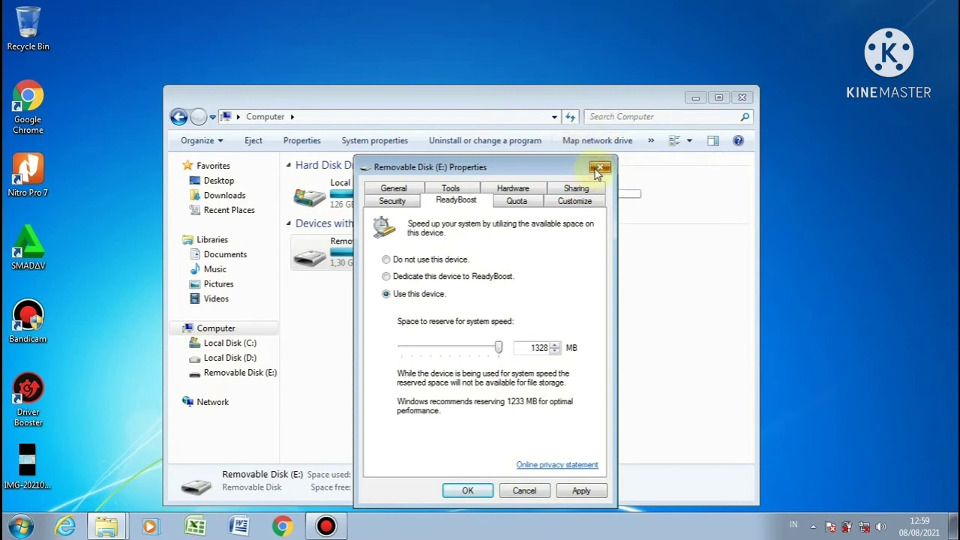
{"action": "left_click", "coordinate": [526, 491]}
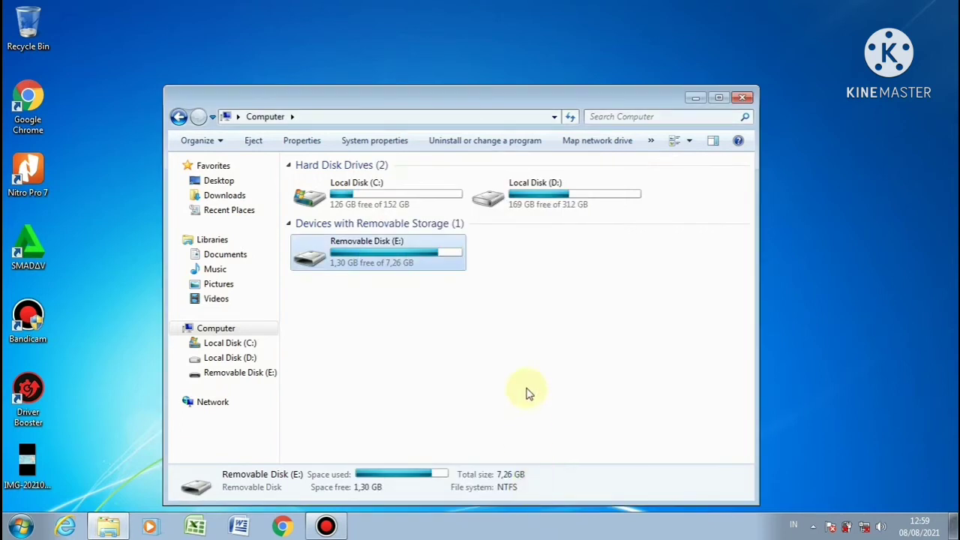
Eject Removable Disk (E:) from the computer.
{"action": "right_click", "coordinate": [426, 266]}
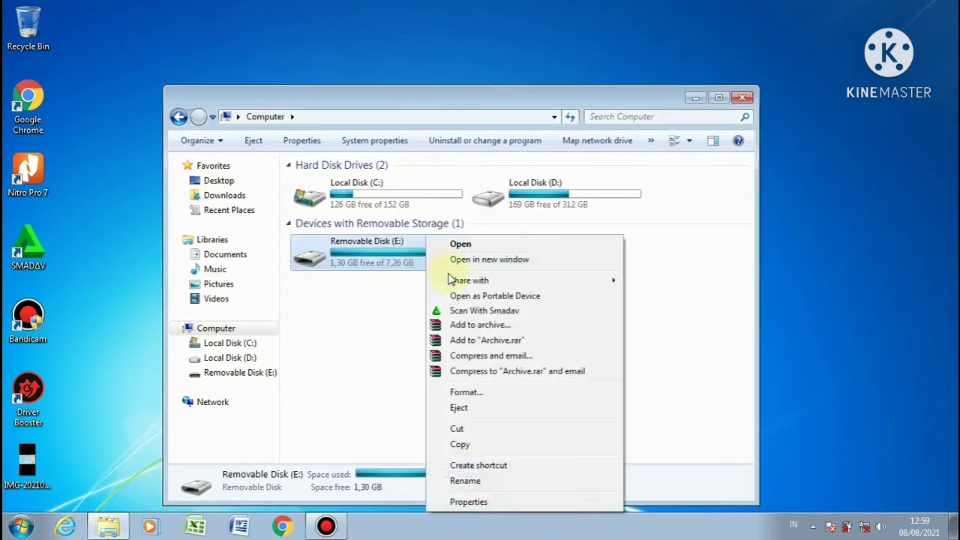
{"action": "left_click", "coordinate": [486, 409]}
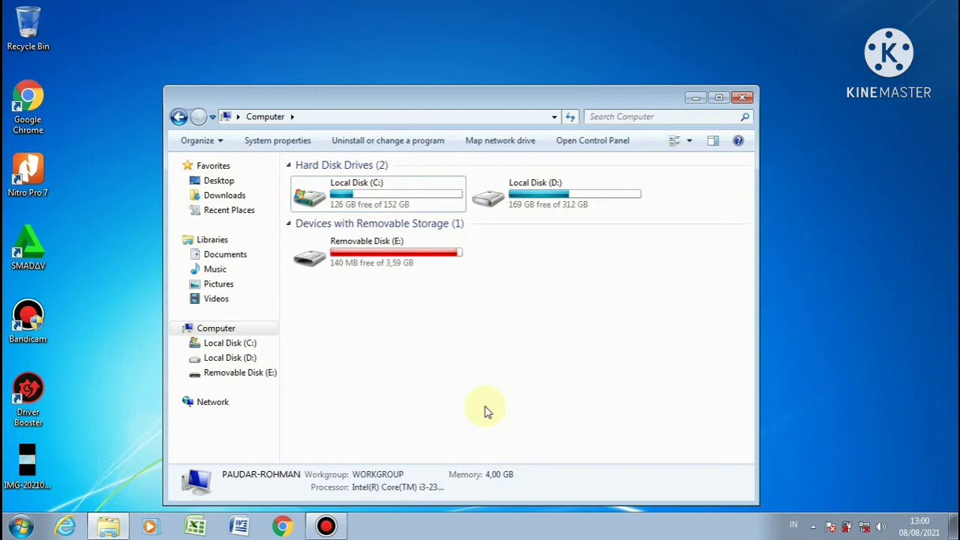
Check the ReadyBoost settings in the properties of the 3,59 GB removable disk.
{"action": "left_click", "coordinate": [393, 263]}
{"action": "right_click", "coordinate": [394, 263]}
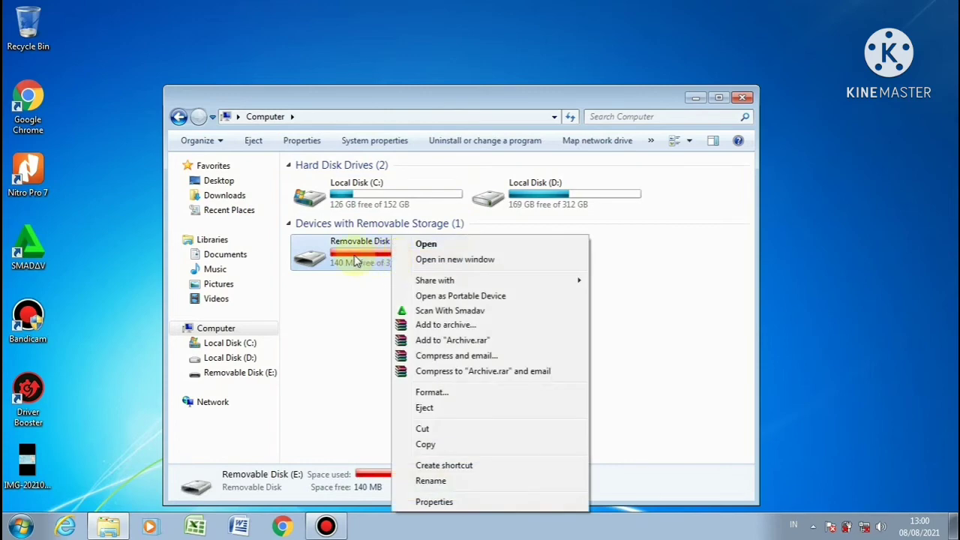
{"action": "left_click", "coordinate": [355, 261]}
{"action": "right_click", "coordinate": [356, 261]}
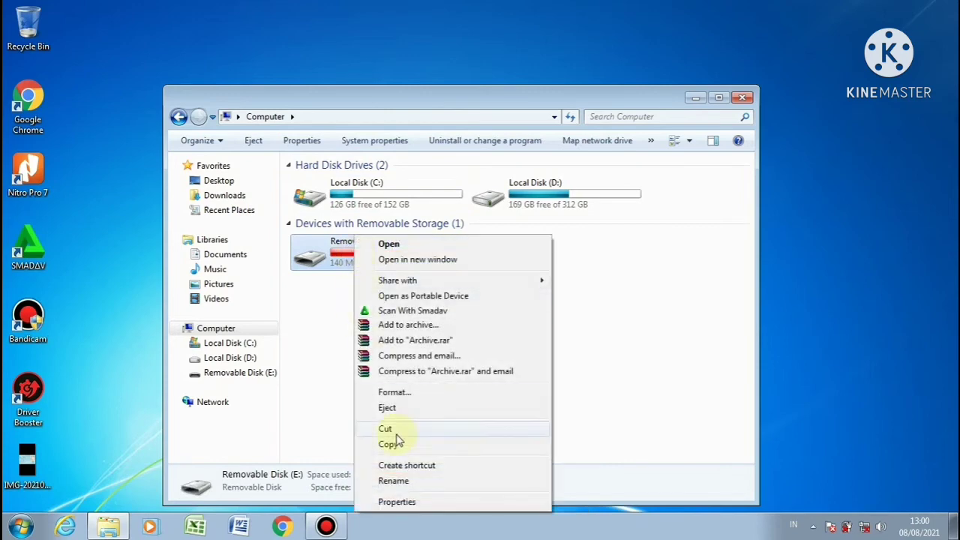
{"action": "left_click", "coordinate": [397, 502]}
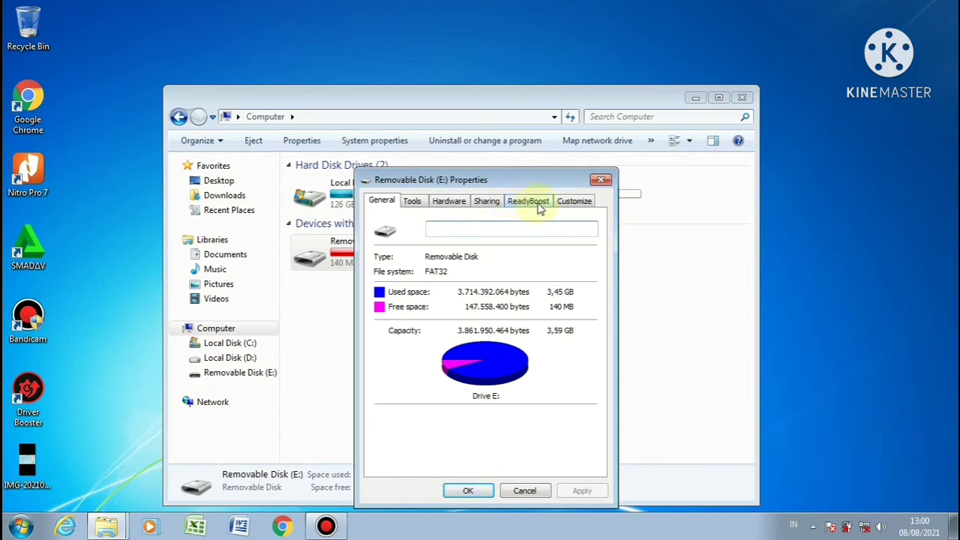
{"action": "left_click", "coordinate": [537, 203]}
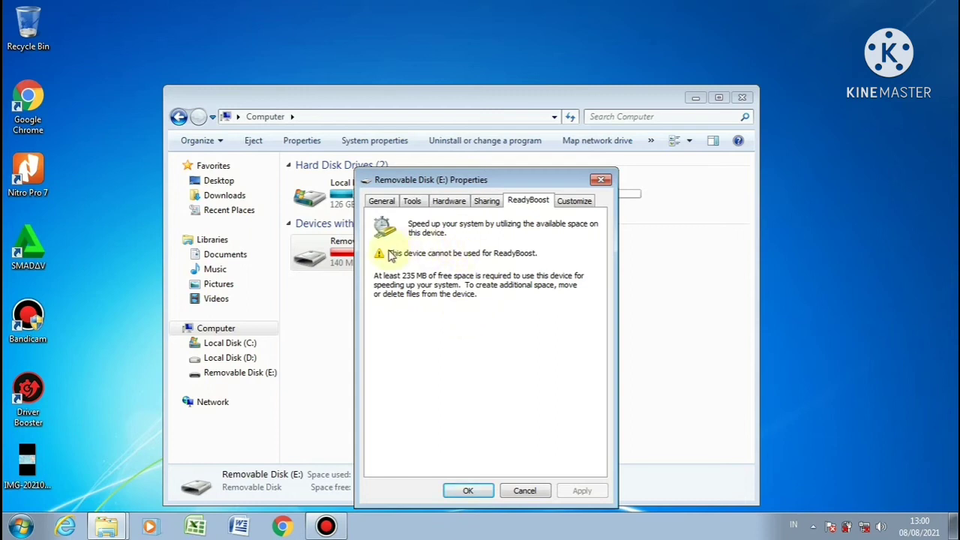
Minimize the Computer window and close the removable disk's properties without changes.
{"action": "key", "text": "Escape"}
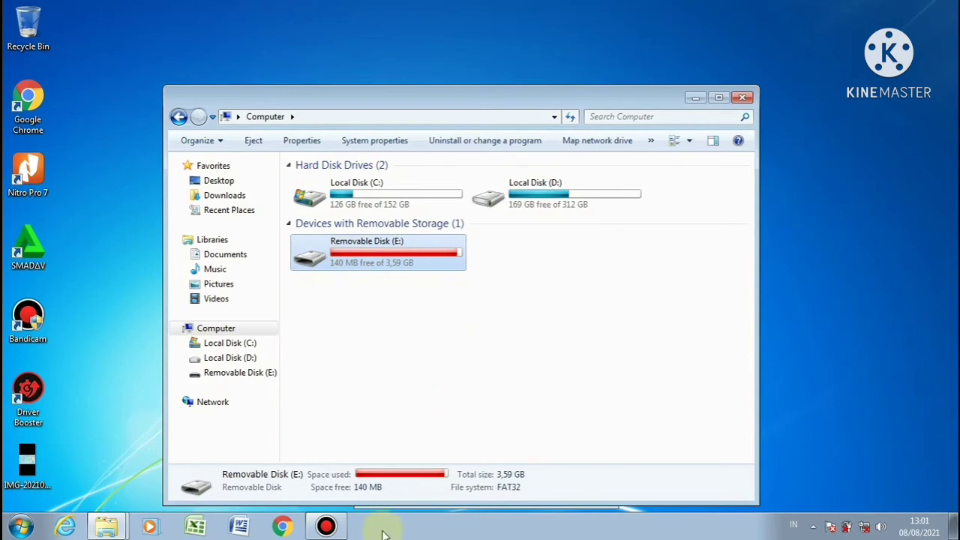
{"action": "right_click", "coordinate": [111, 531]}
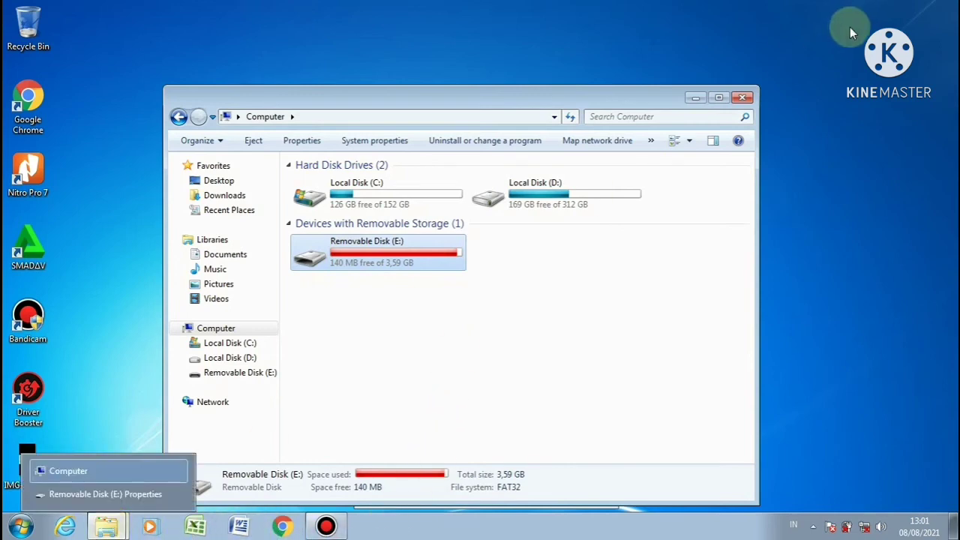
{"action": "left_click", "coordinate": [696, 98]}
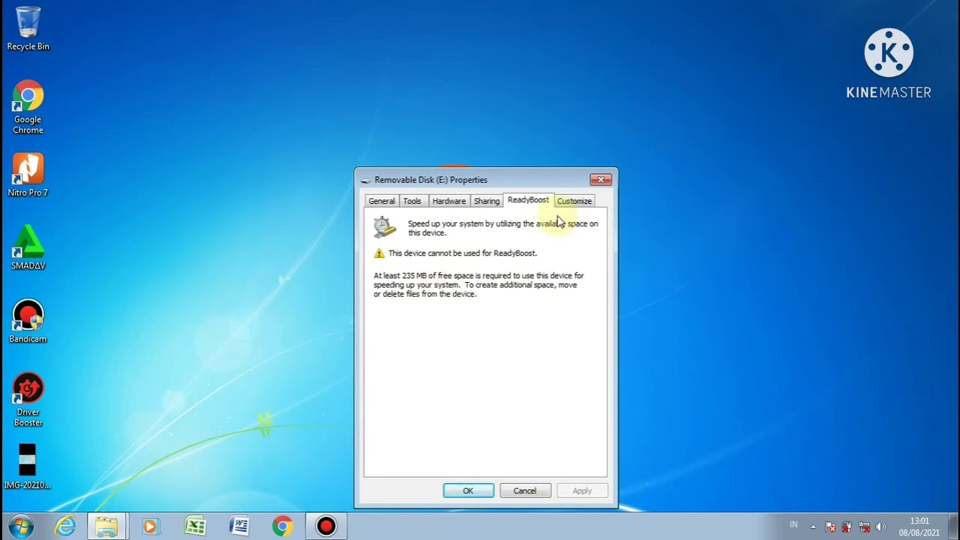
{"action": "left_click", "coordinate": [525, 491]}
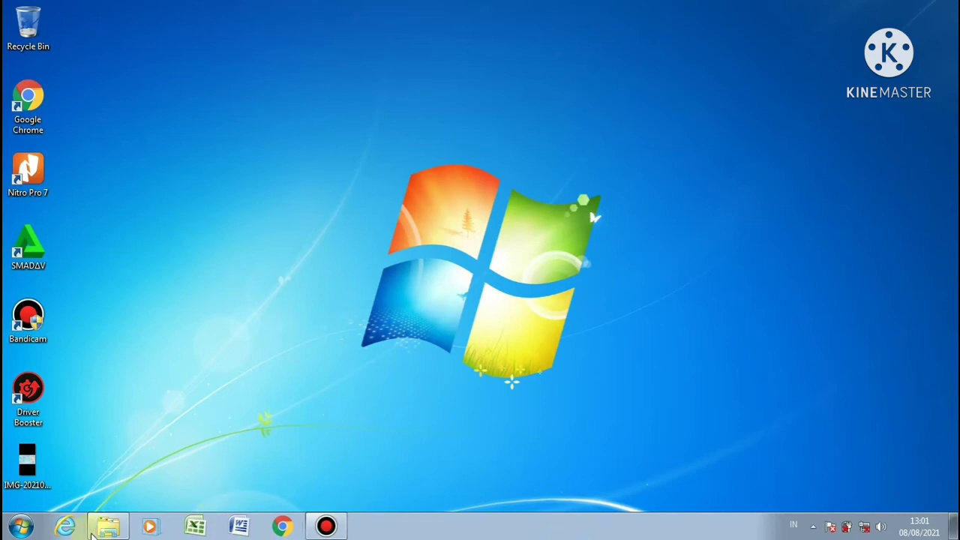
Restore the Computer window and eject the 3,59 GB removable disk.
{"action": "left_click", "coordinate": [108, 528]}
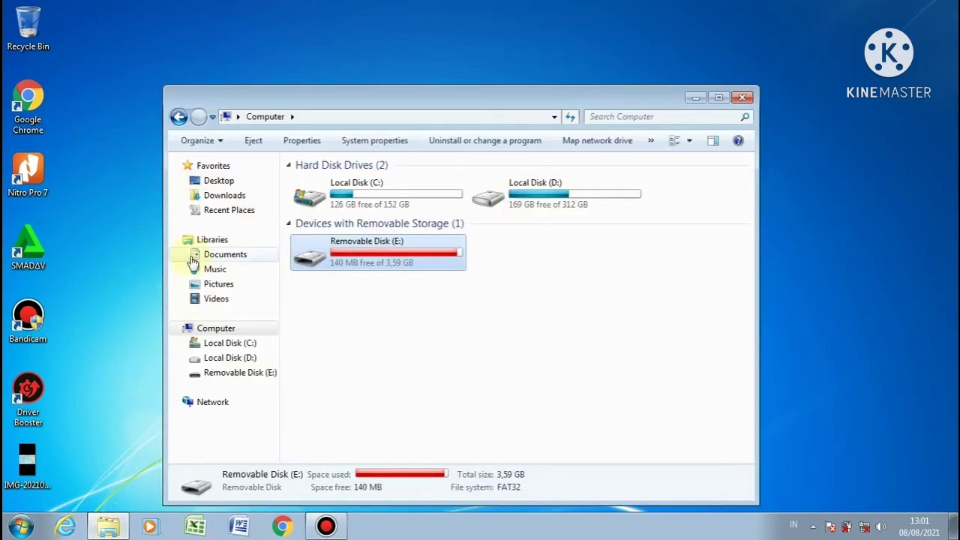
{"action": "right_click", "coordinate": [244, 375]}
{"action": "left_click", "coordinate": [274, 270]}
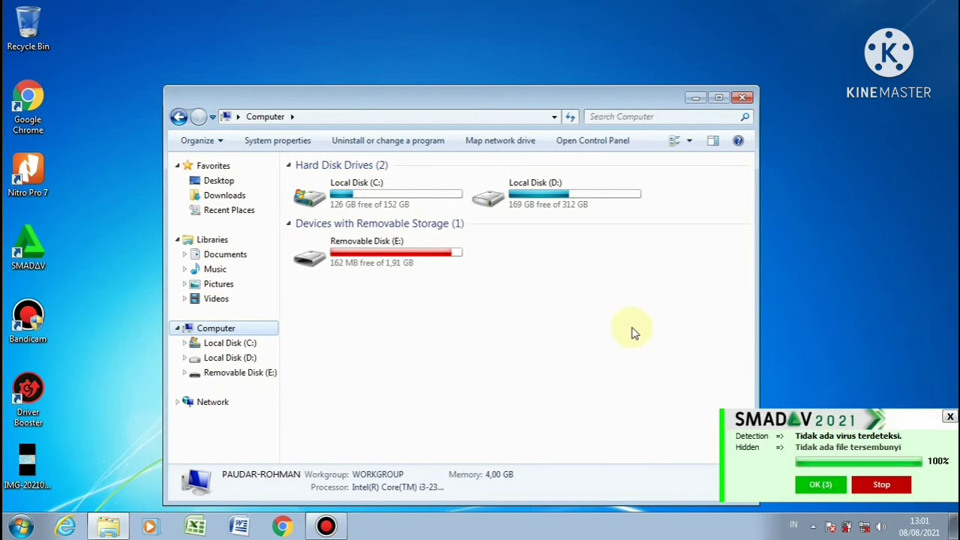
Check the ReadyBoost settings in the properties of the 1,91 GB removable disk.
{"action": "left_click", "coordinate": [409, 255]}
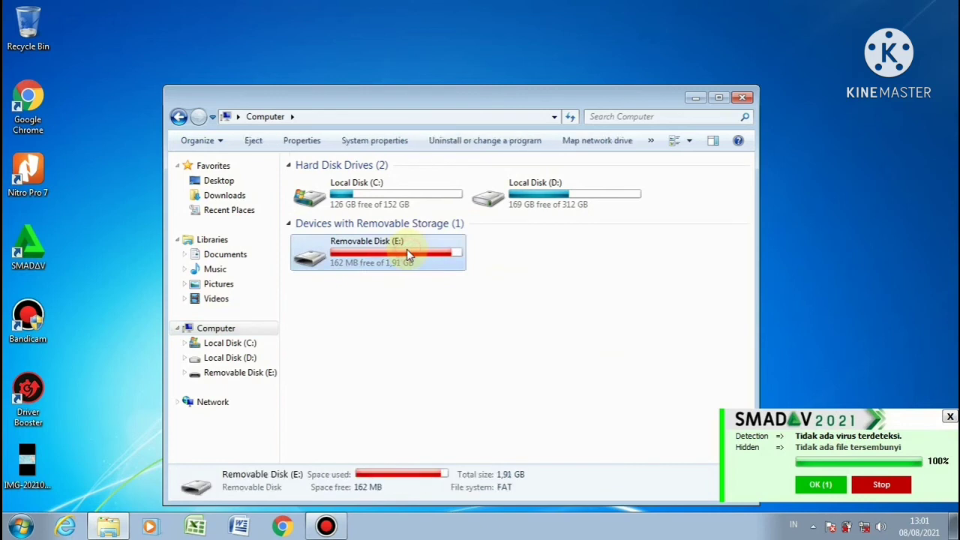
{"action": "right_click", "coordinate": [406, 249]}
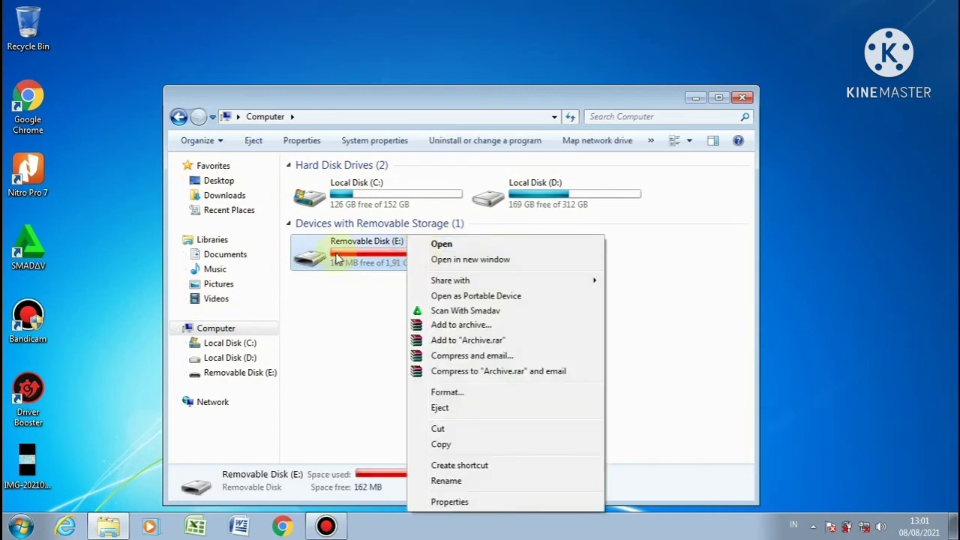
{"action": "left_click", "coordinate": [370, 261]}
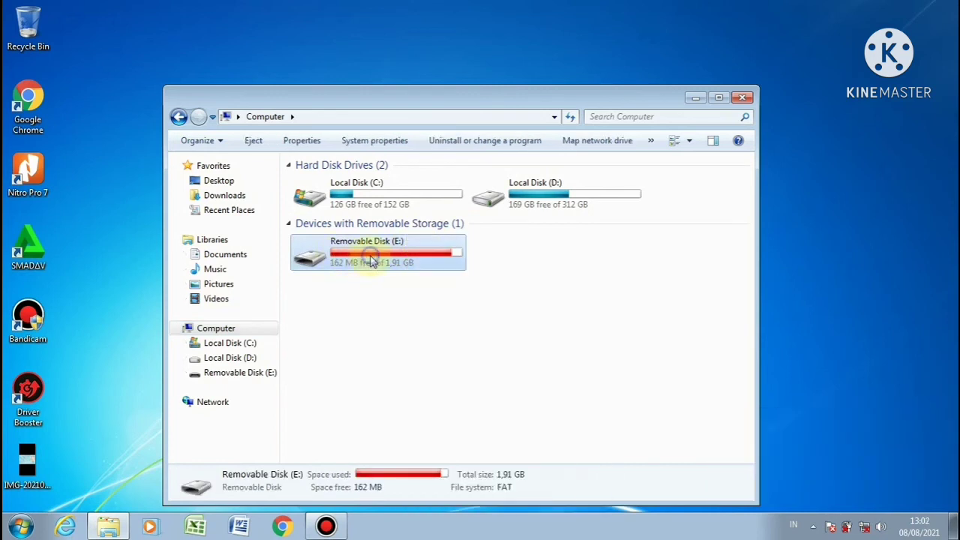
{"action": "right_click", "coordinate": [371, 259]}
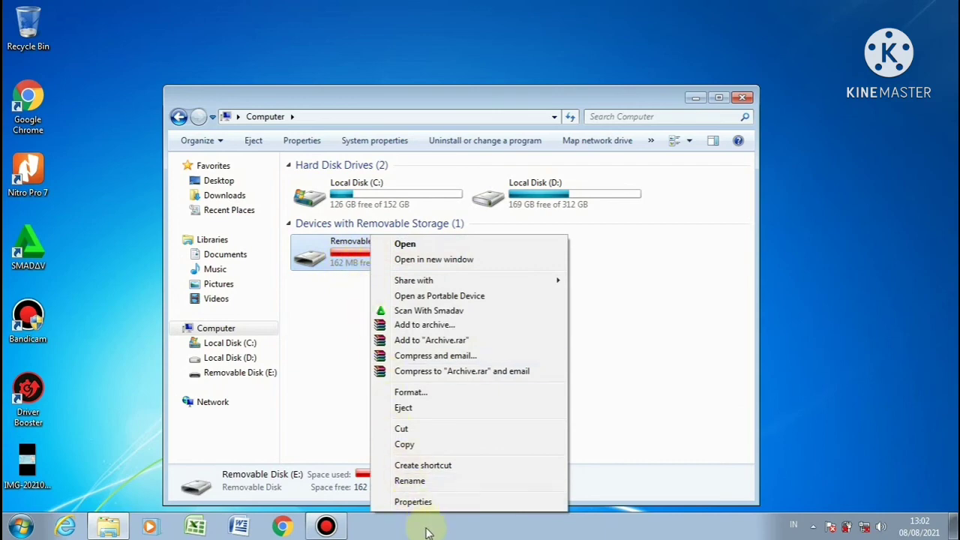
{"action": "left_click", "coordinate": [413, 502]}
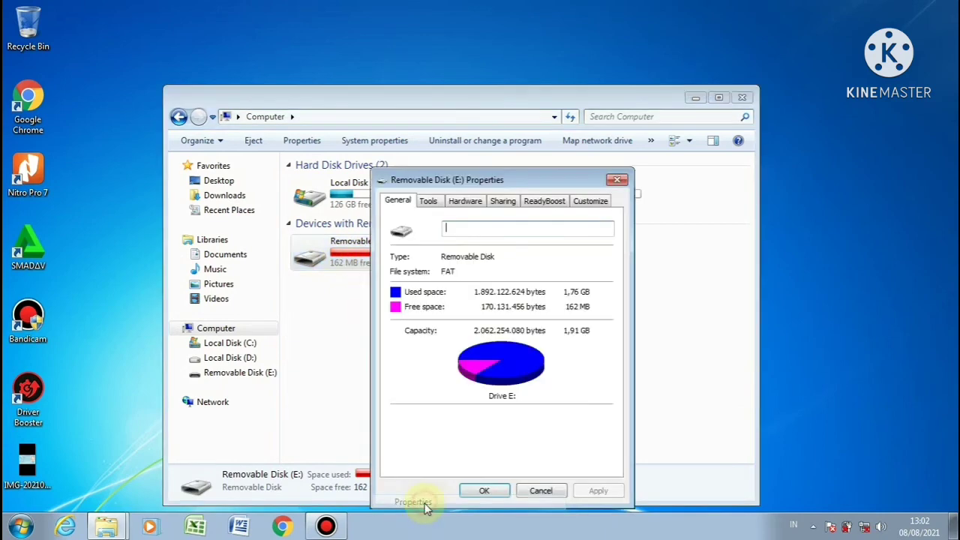
{"action": "left_click", "coordinate": [548, 204]}
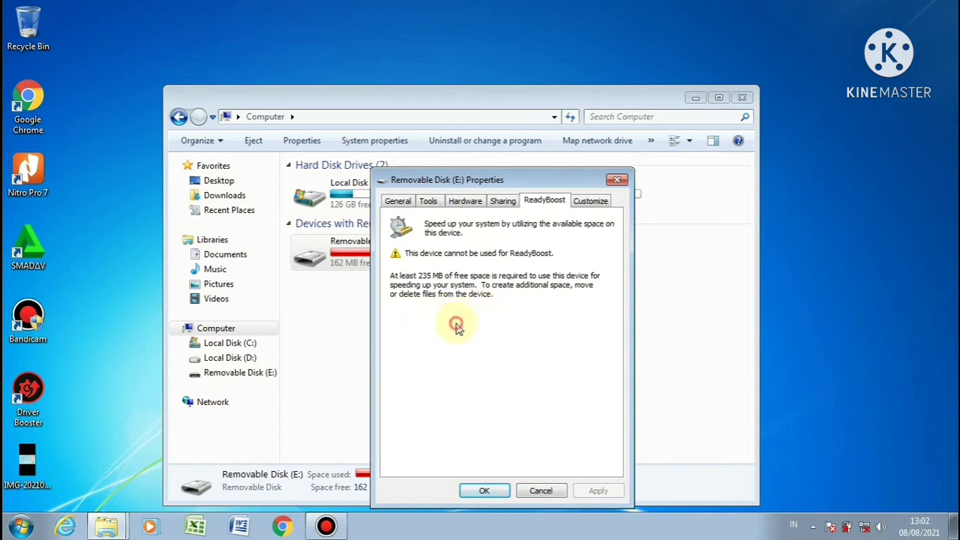
{"action": "left_click", "coordinate": [401, 328]}
{"action": "left_click", "coordinate": [452, 390]}
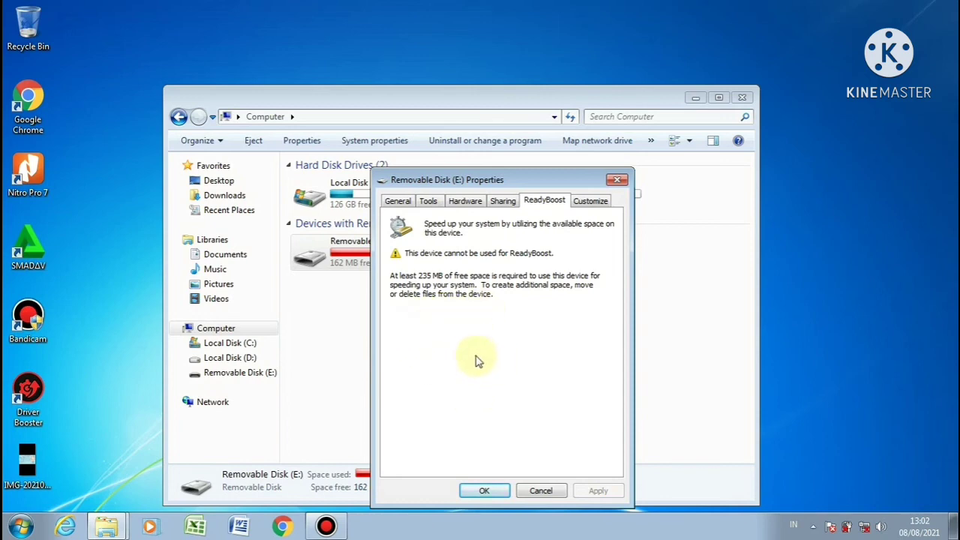